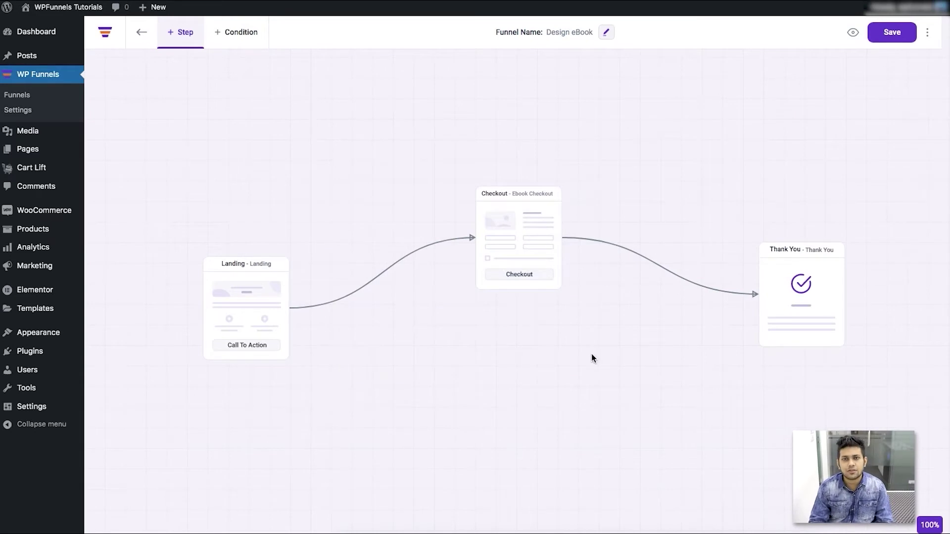
- Open the Ebook Checkout step's settings to its product list
click(518, 221)
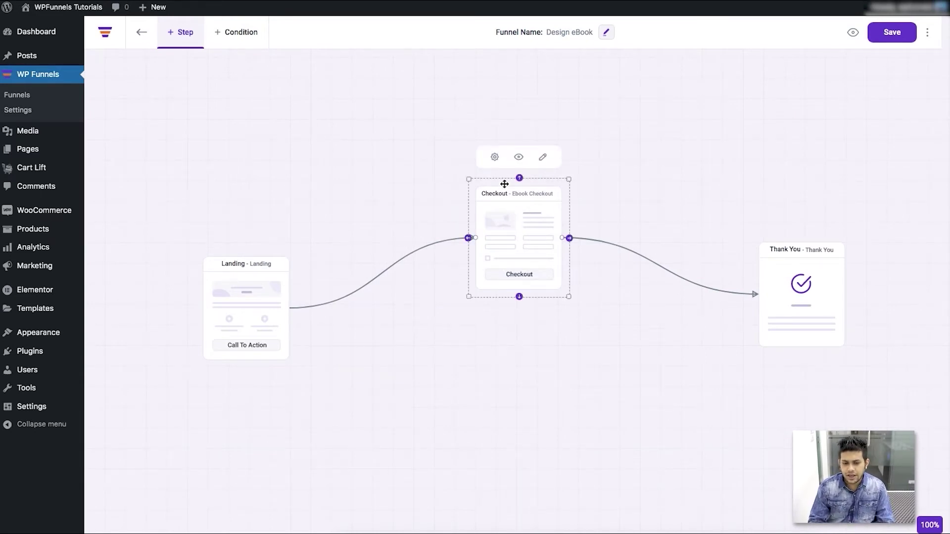
click(496, 158)
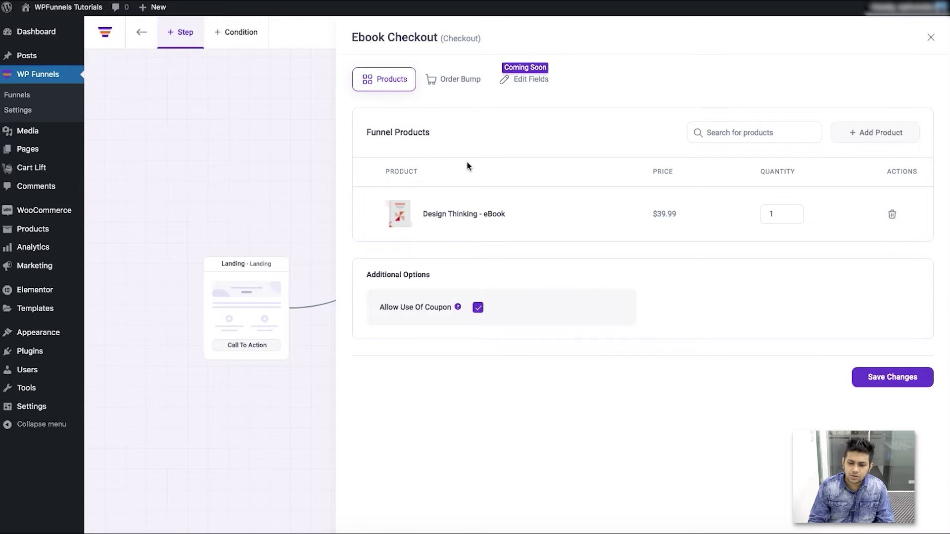
click(734, 133)
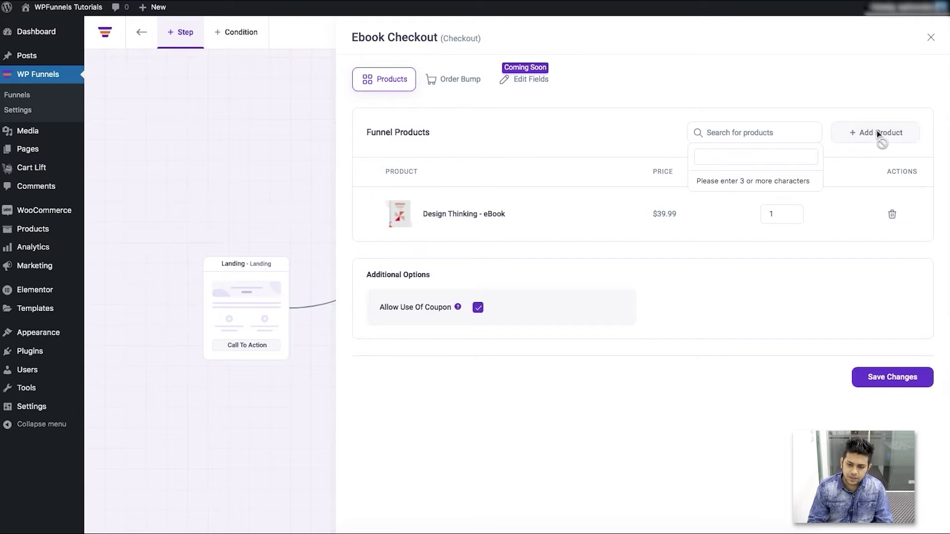
- Change the Design Thinking - eBook quantity to 2, back to 1, then delete the product
click(766, 259)
click(785, 215)
drag(786, 214, 762, 222)
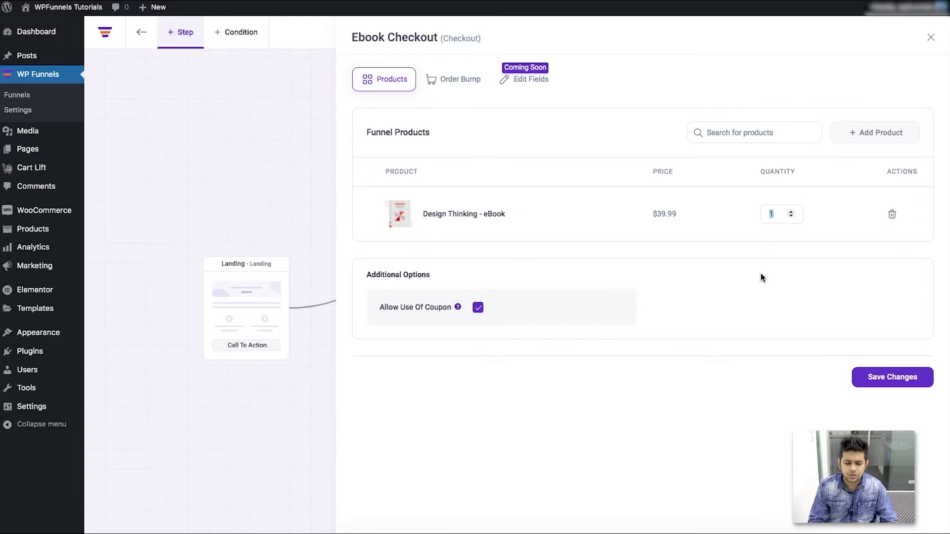
text(2)
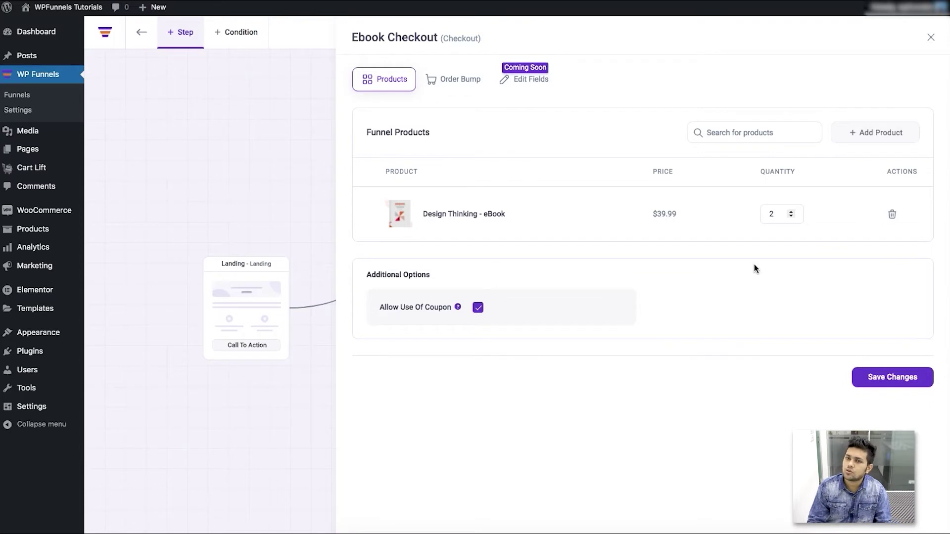
click(791, 216)
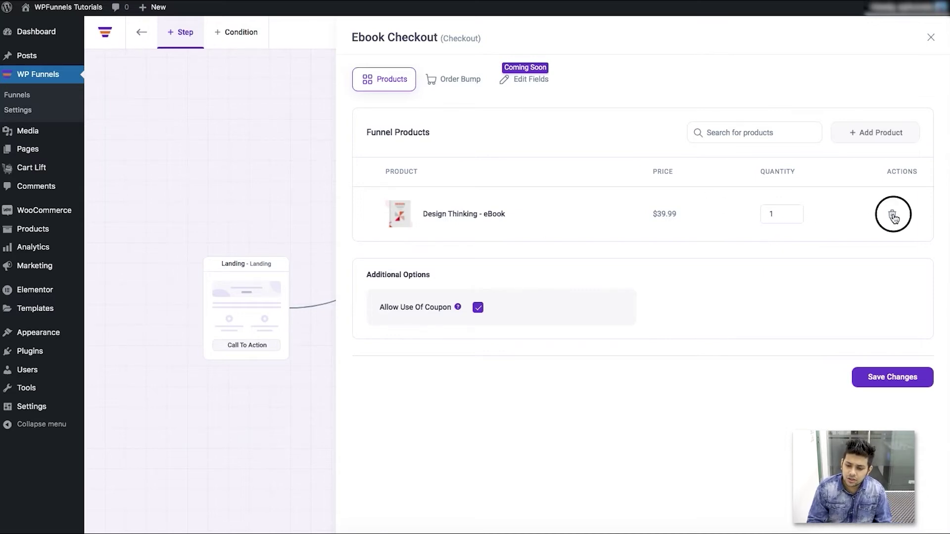
click(892, 215)
- Confirm the deletion, then search 'design' and re-add Design Thinking - eBook ($39.99, quantity 1)
click(569, 307)
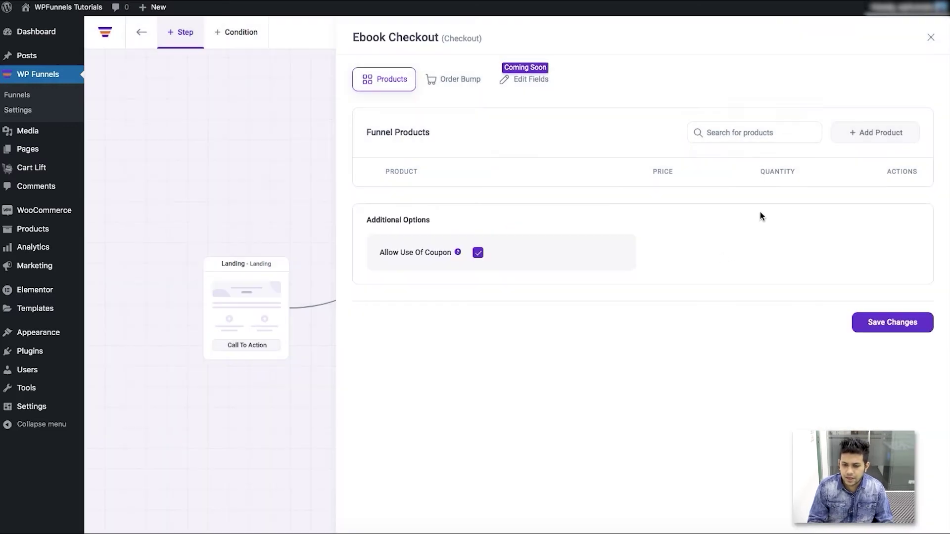
click(740, 137)
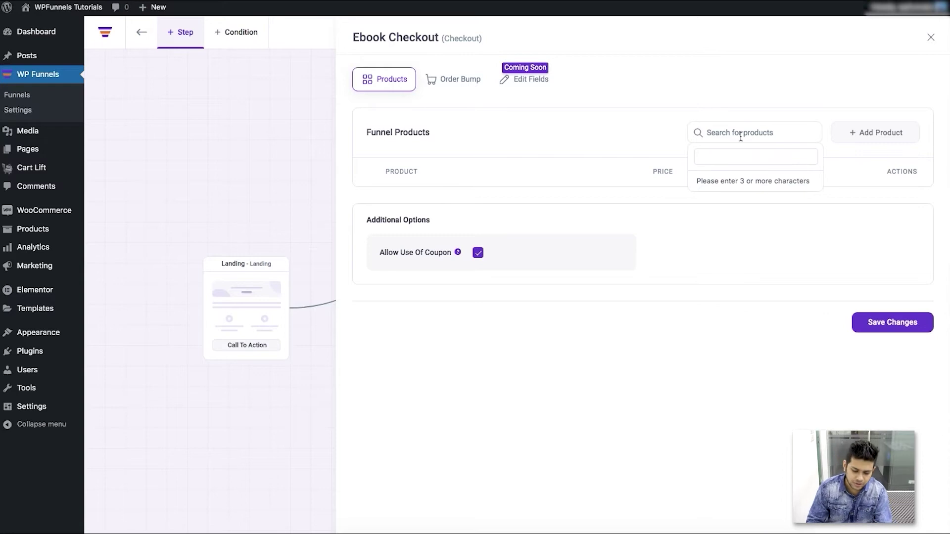
text(desi)
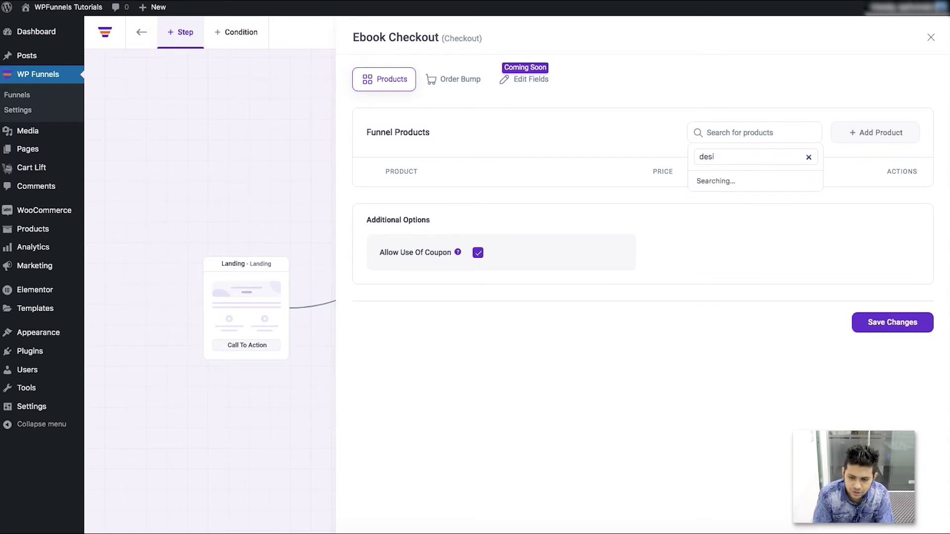
text(g)
key(BackSpace)
key(BackSpace)
text(ig)
key(BackSpace)
key(BackSpace)
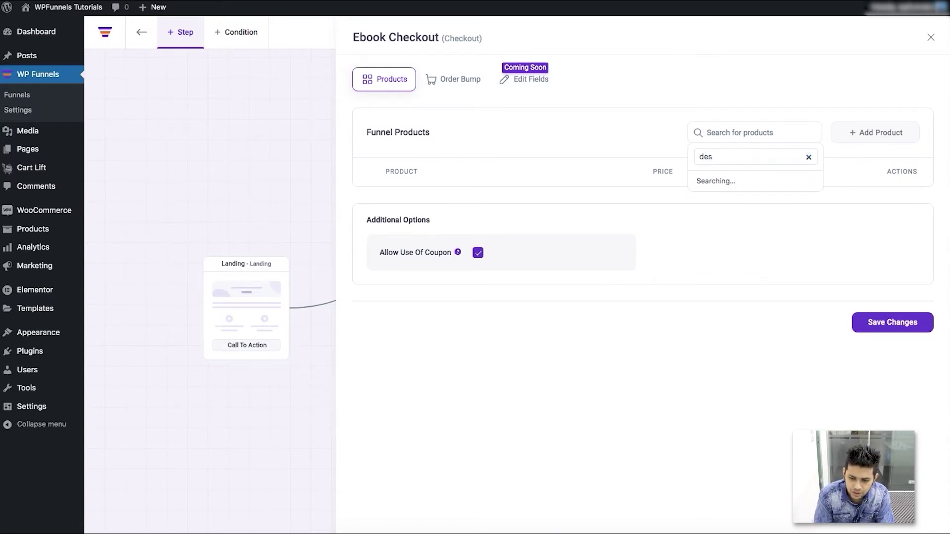
text(ign)
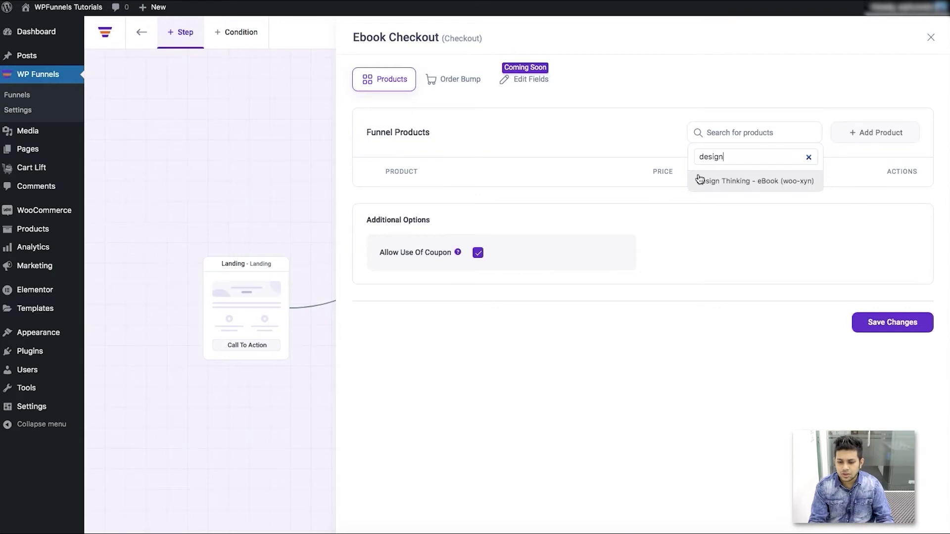
click(705, 180)
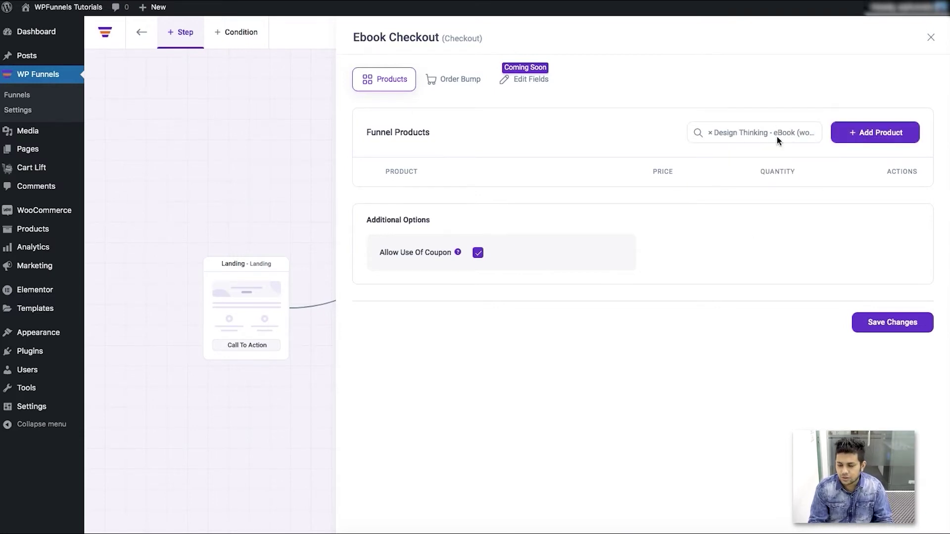
click(872, 144)
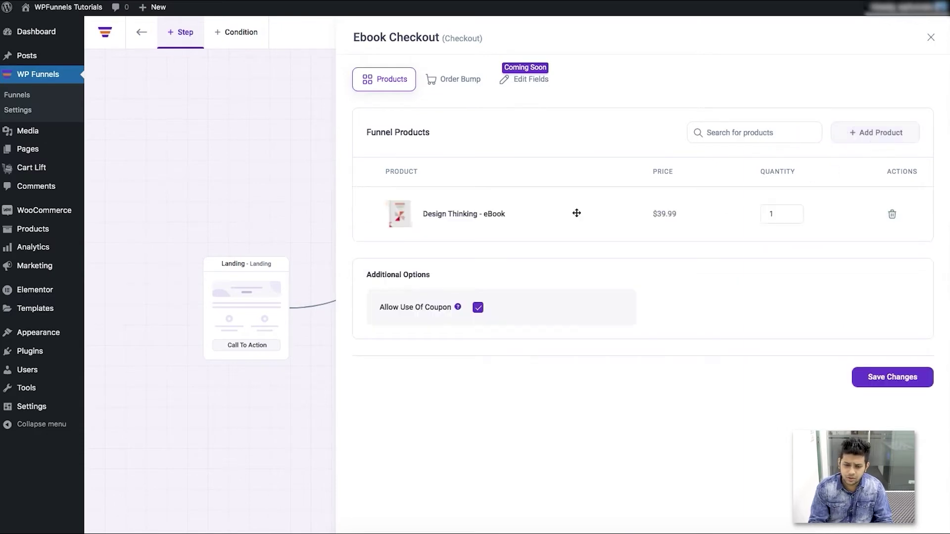
- Save the checkout product, uncheck Allow Use Of Coupon, and view the Order Bump settings
click(869, 378)
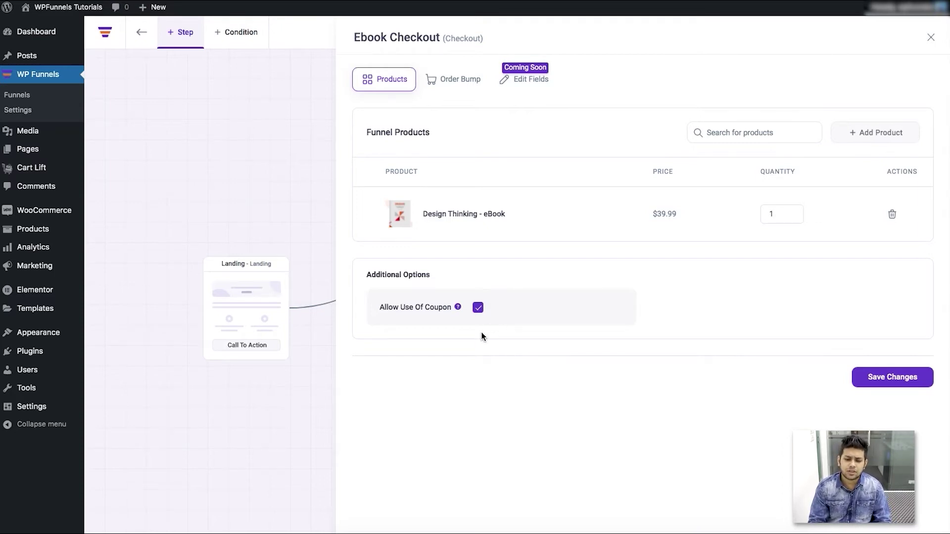
click(477, 309)
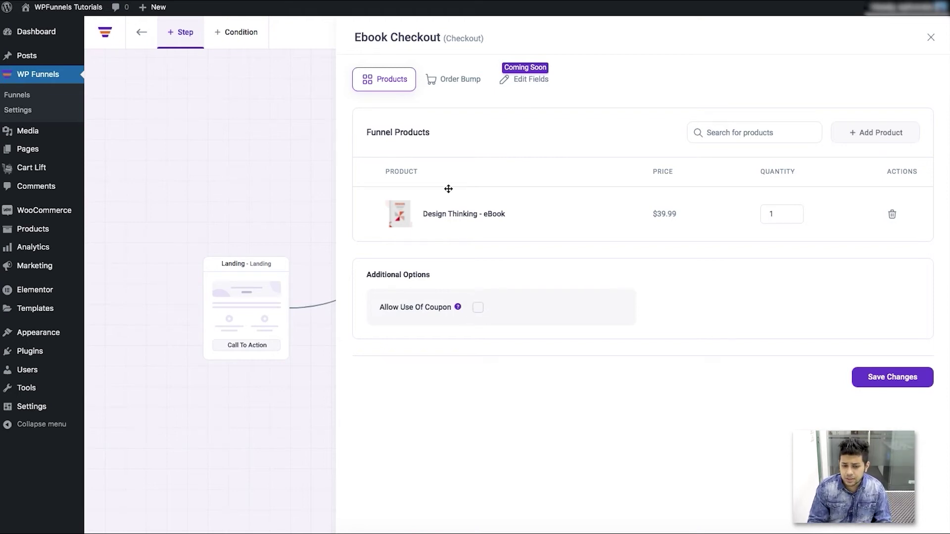
click(467, 82)
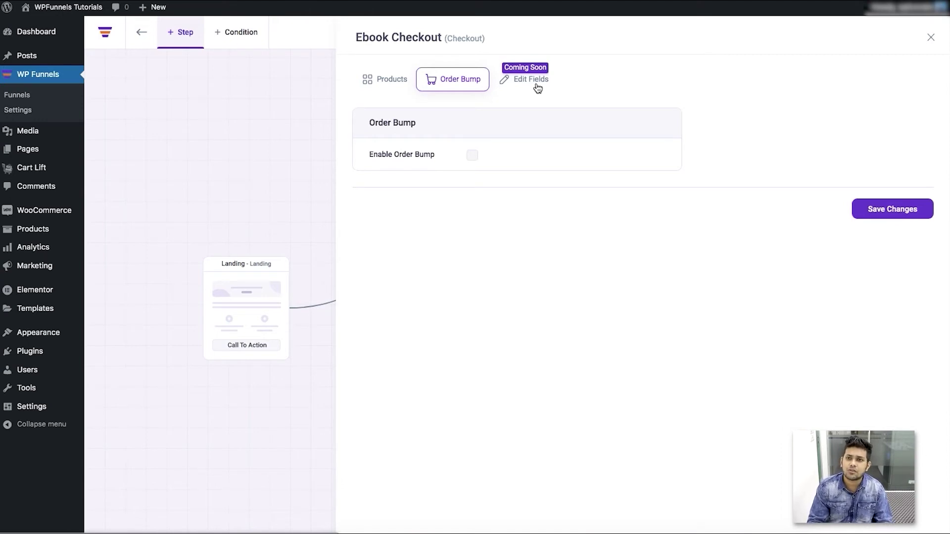
- Go back to the Products tab and close the Ebook Checkout panel
click(373, 83)
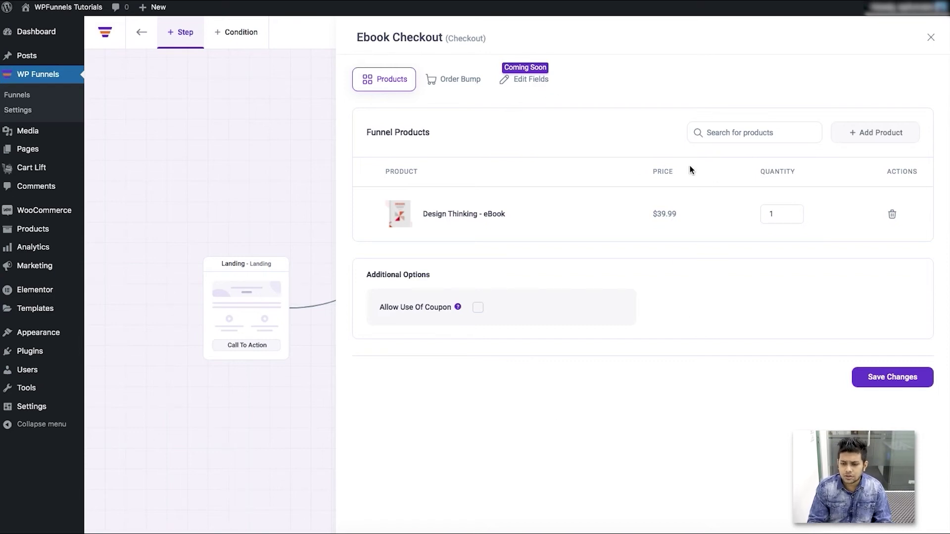
click(931, 38)
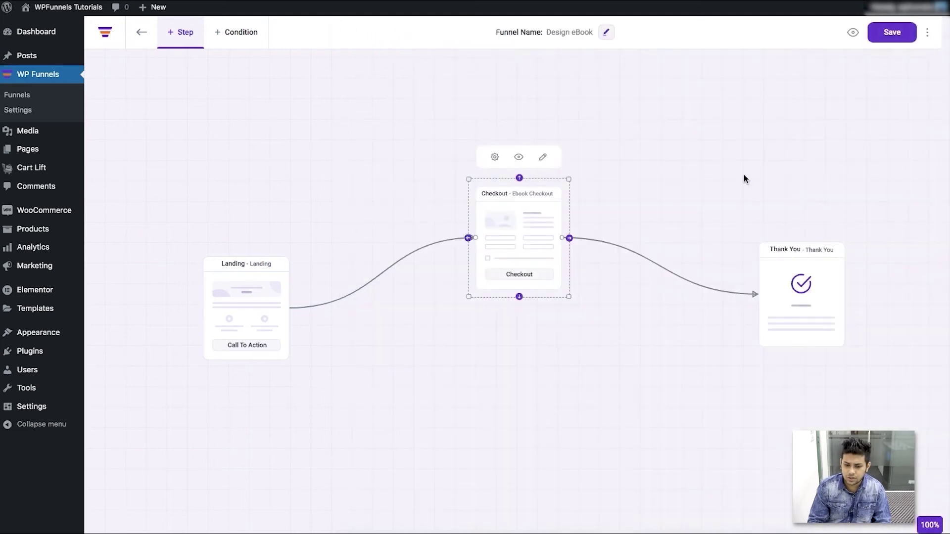
- Disable Billing Details on the Thank You step, keep Shipping Details on, save, and close
click(797, 281)
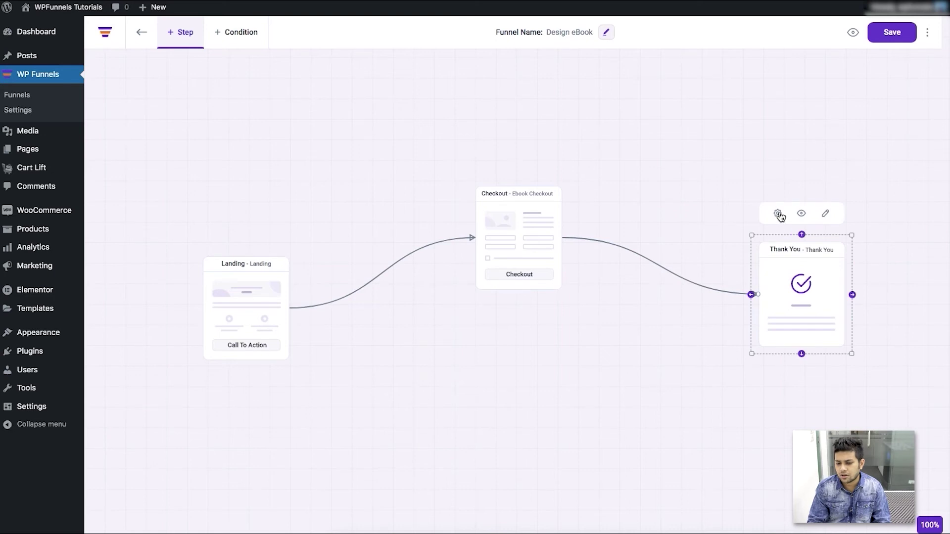
click(778, 214)
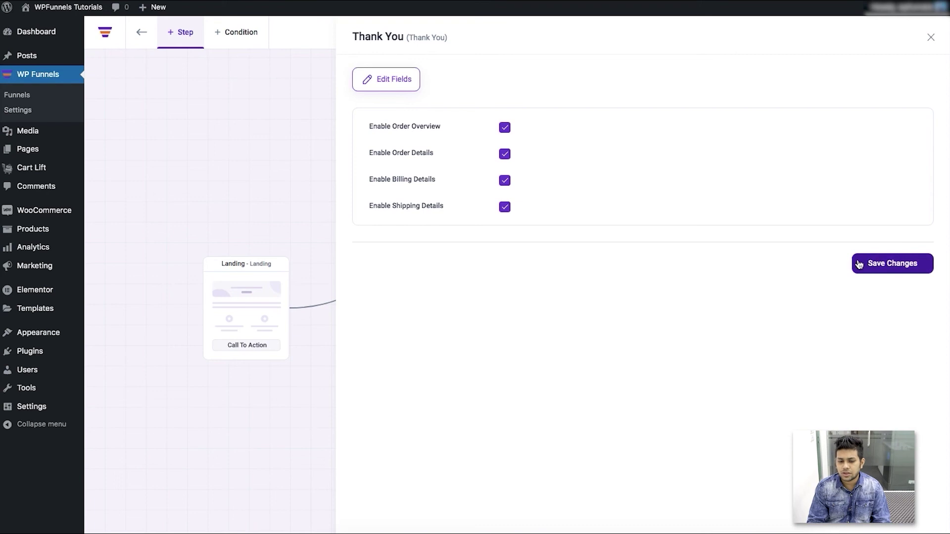
click(504, 208)
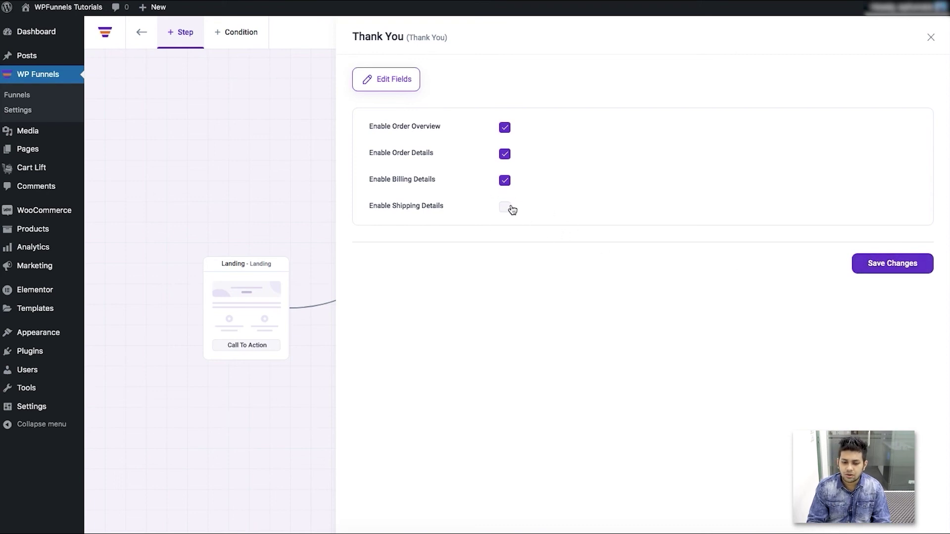
click(511, 208)
click(506, 182)
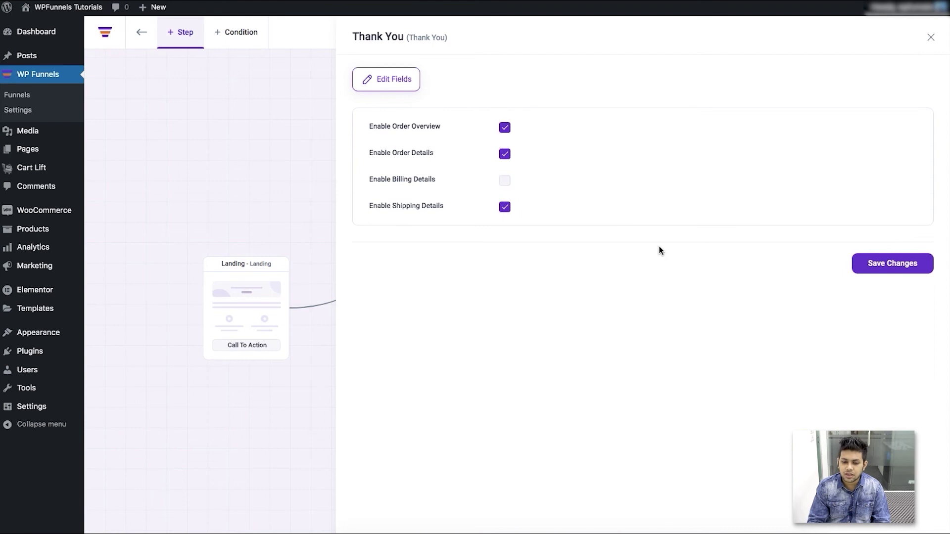
click(880, 267)
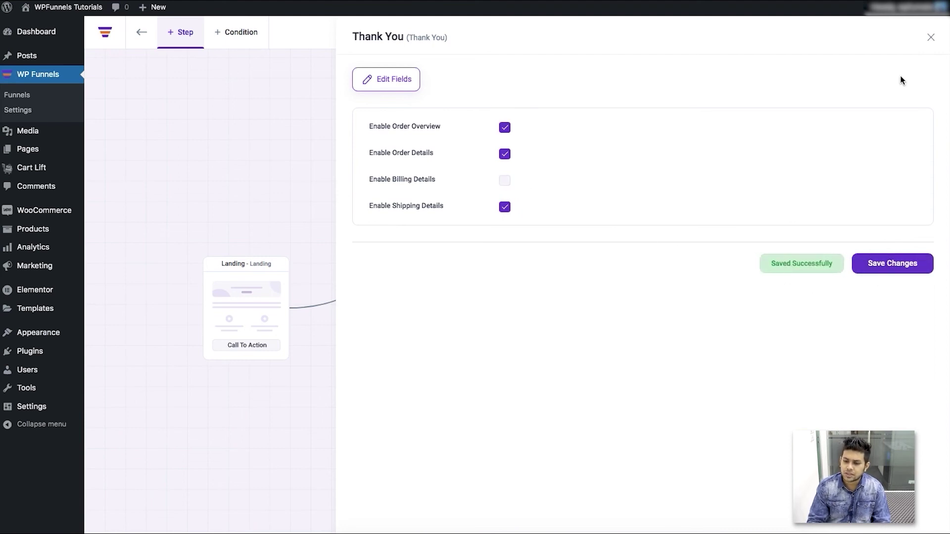
click(930, 38)
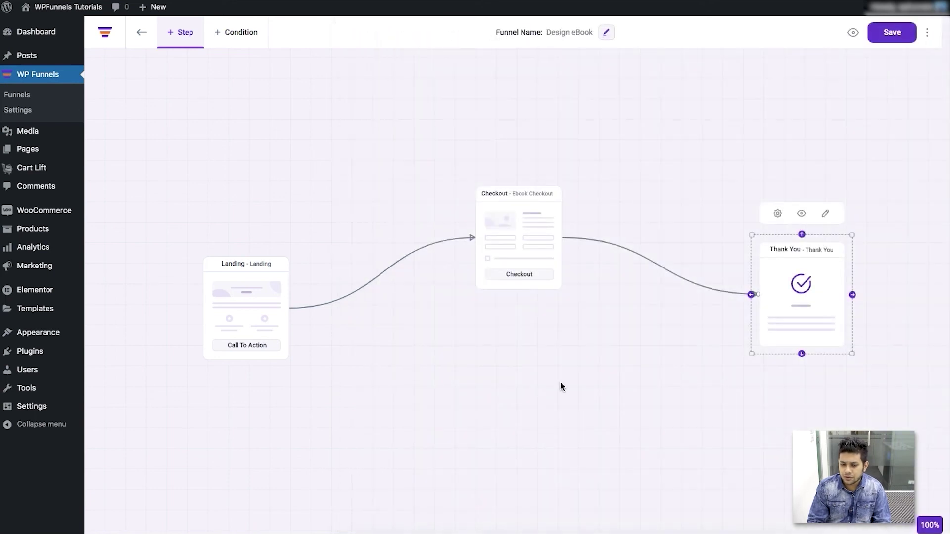
click(538, 355)
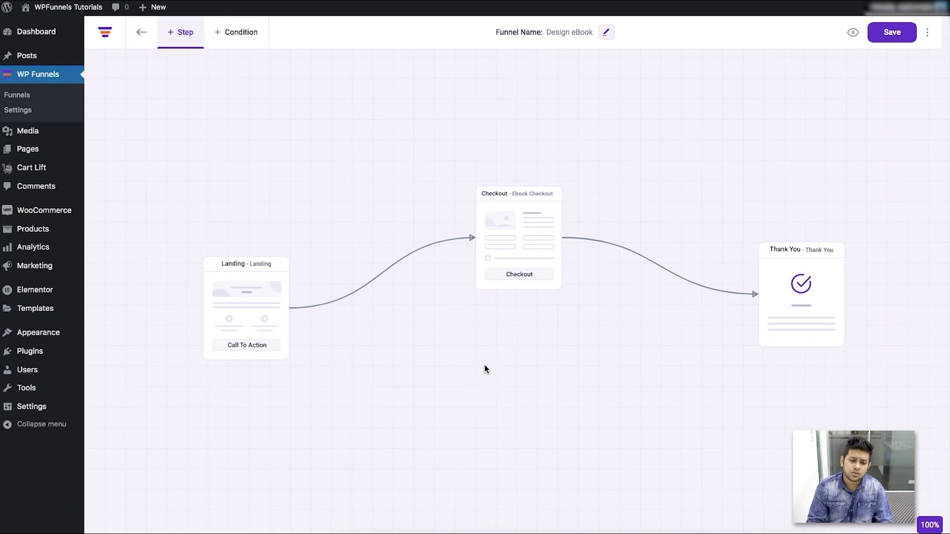
click(248, 313)
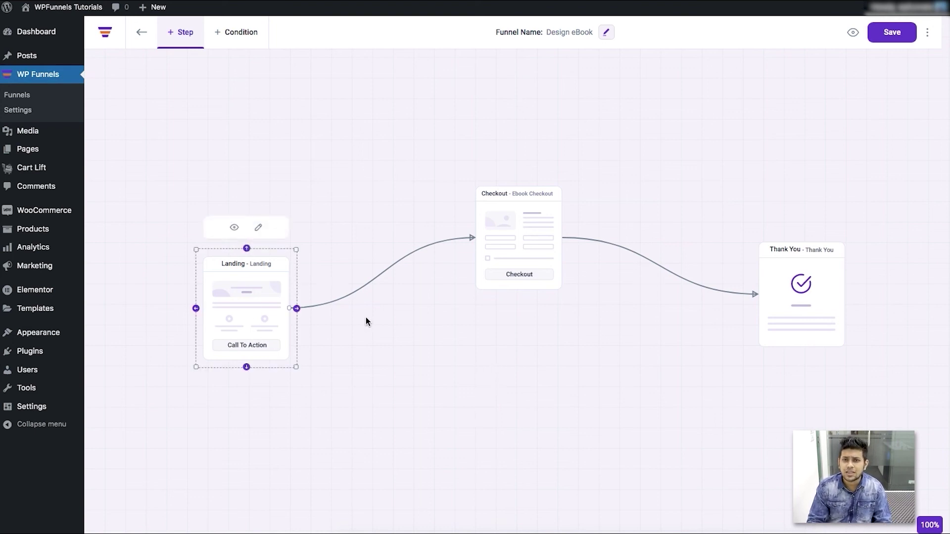